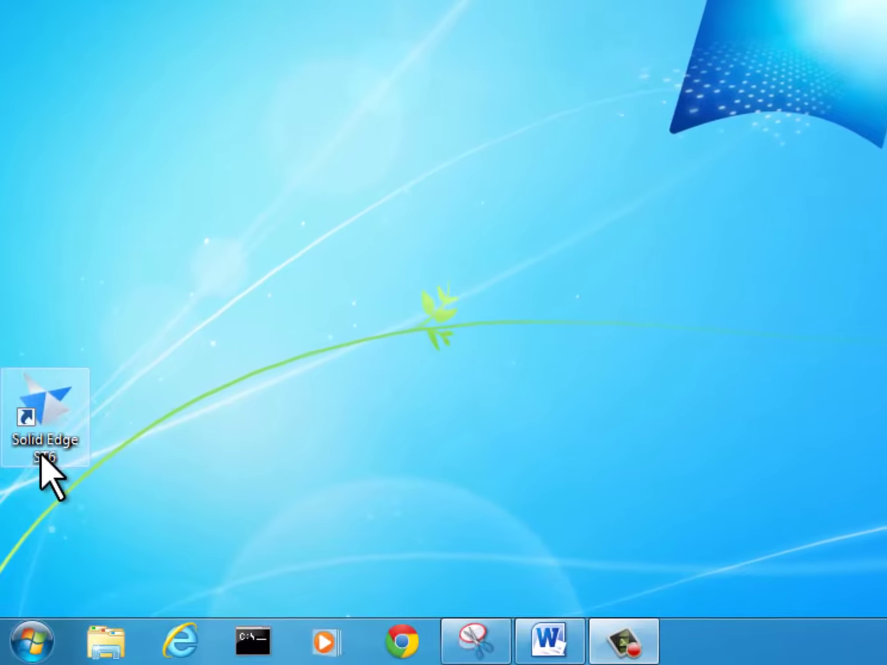
- Launch Solid Edge ST6 from its folder in the Start menu's All Programs list
{"action": "left_click", "coordinate": [36, 642]}
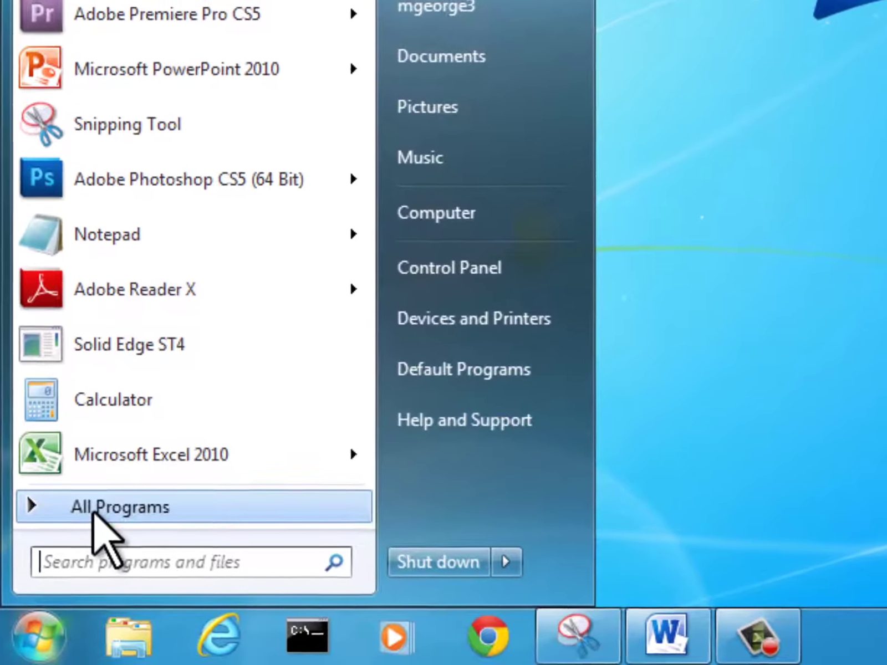
{"action": "left_click", "coordinate": [93, 514]}
{"action": "scroll", "coordinate": [173, 365], "scroll_direction": "down", "scroll_amount": 4}
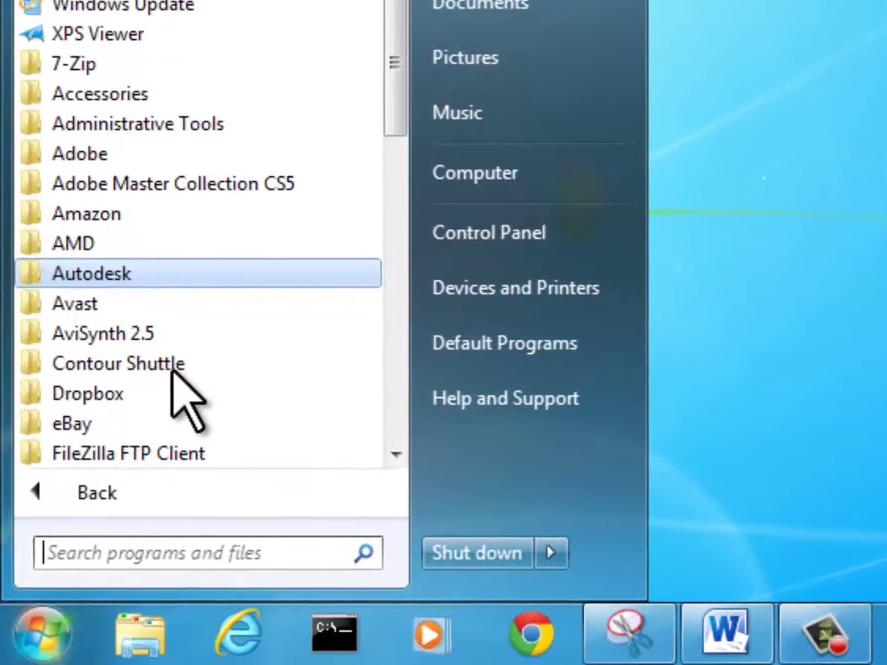
{"action": "scroll", "coordinate": [172, 366], "scroll_direction": "down", "scroll_amount": 4}
{"action": "scroll", "coordinate": [173, 367], "scroll_direction": "down", "scroll_amount": 2}
{"action": "scroll", "coordinate": [175, 367], "scroll_direction": "down", "scroll_amount": 2}
{"action": "scroll", "coordinate": [179, 361], "scroll_direction": "down", "scroll_amount": 4}
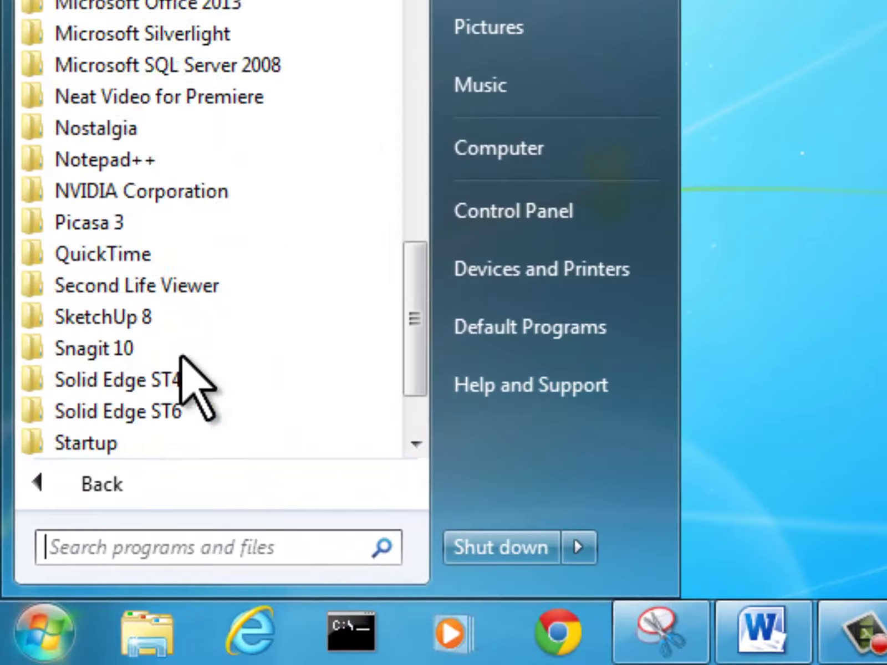
{"action": "left_click", "coordinate": [182, 413]}
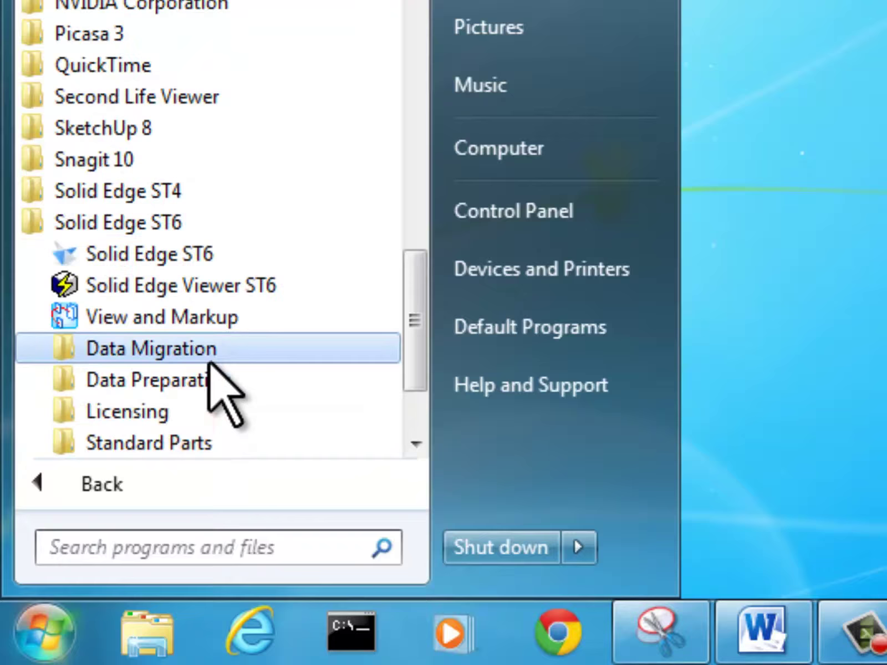
{"action": "scroll", "coordinate": [208, 360], "scroll_direction": "down", "scroll_amount": 1}
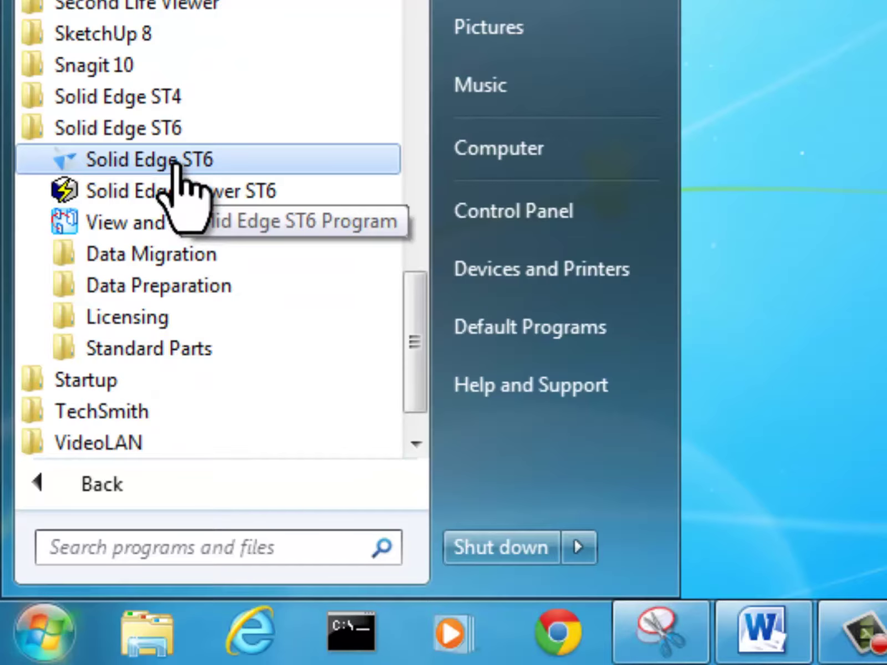
{"action": "left_click", "coordinate": [179, 164]}
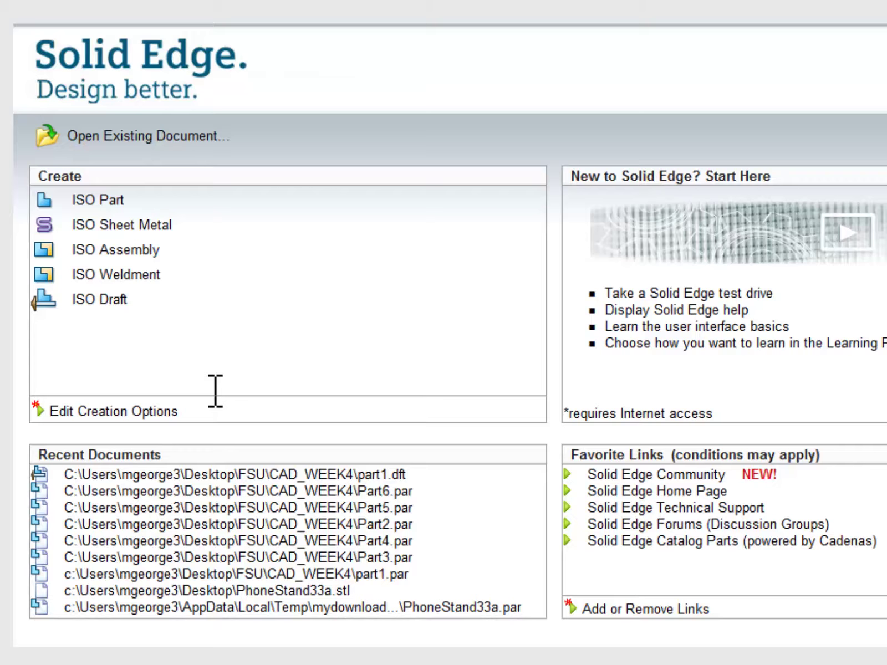
- Pick ansi draft.dft from the More tab as the new Create-list entry's template
{"action": "left_click", "coordinate": [62, 413]}
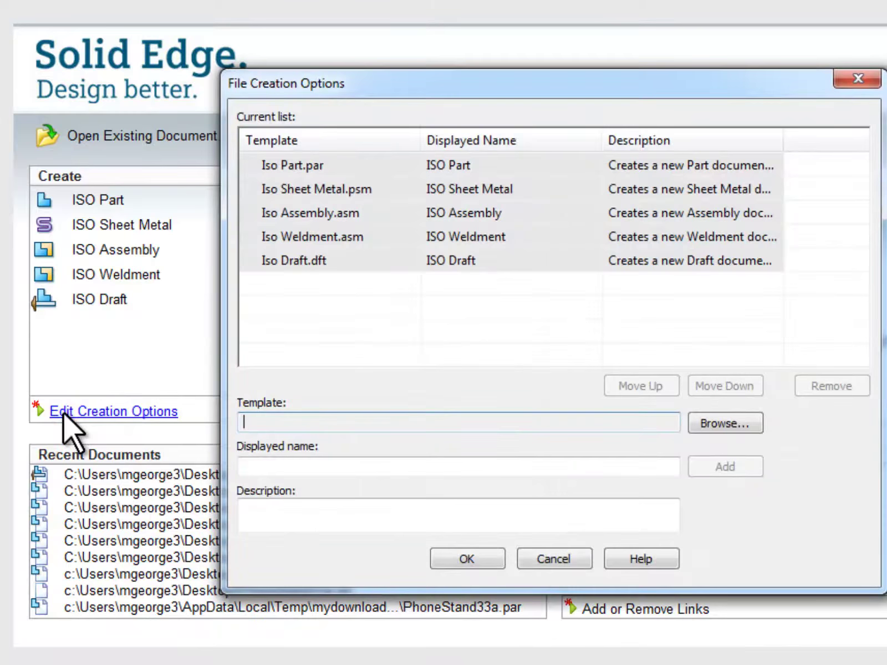
{"action": "left_click", "coordinate": [724, 421]}
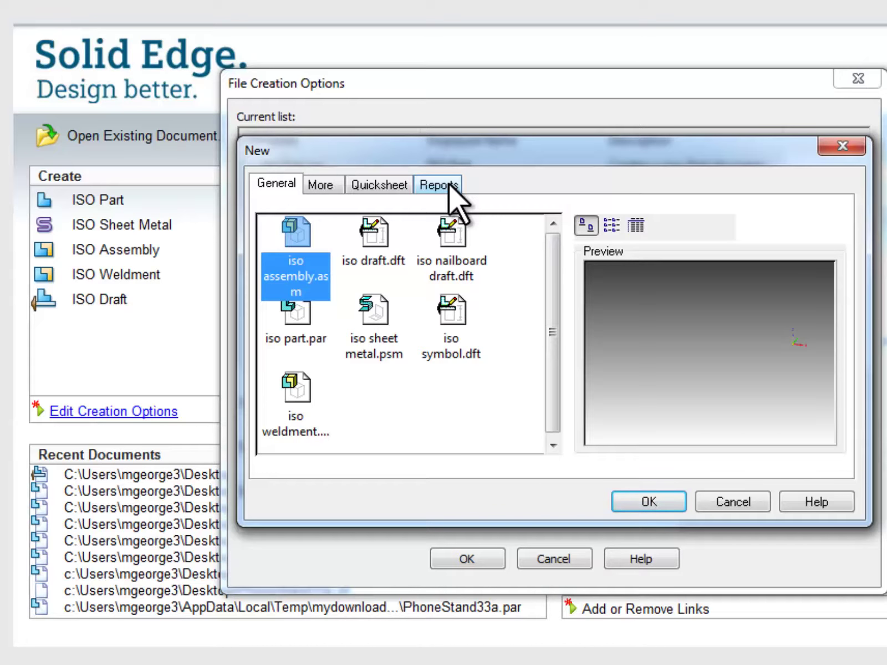
{"action": "left_click", "coordinate": [334, 184]}
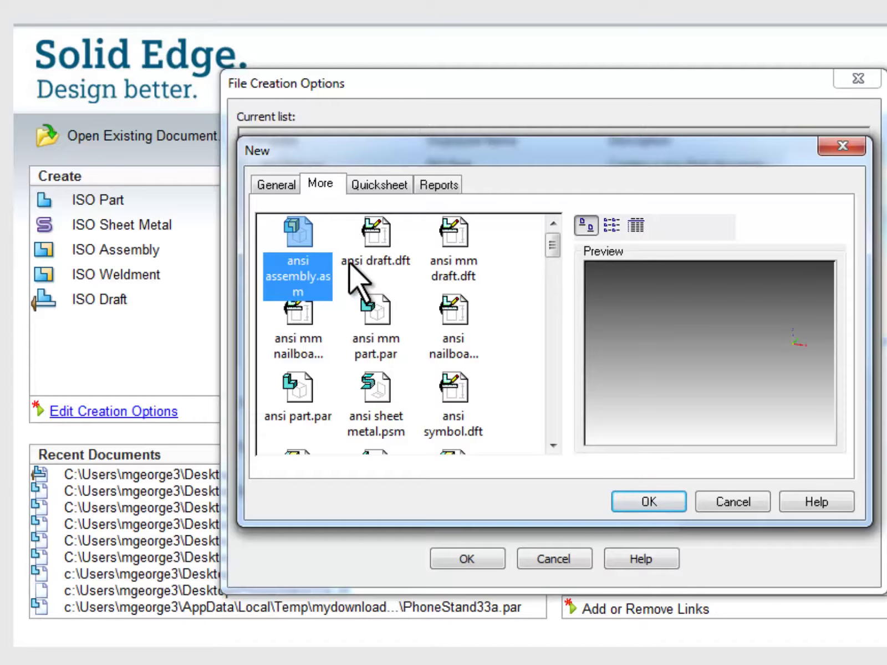
{"action": "left_click", "coordinate": [379, 237]}
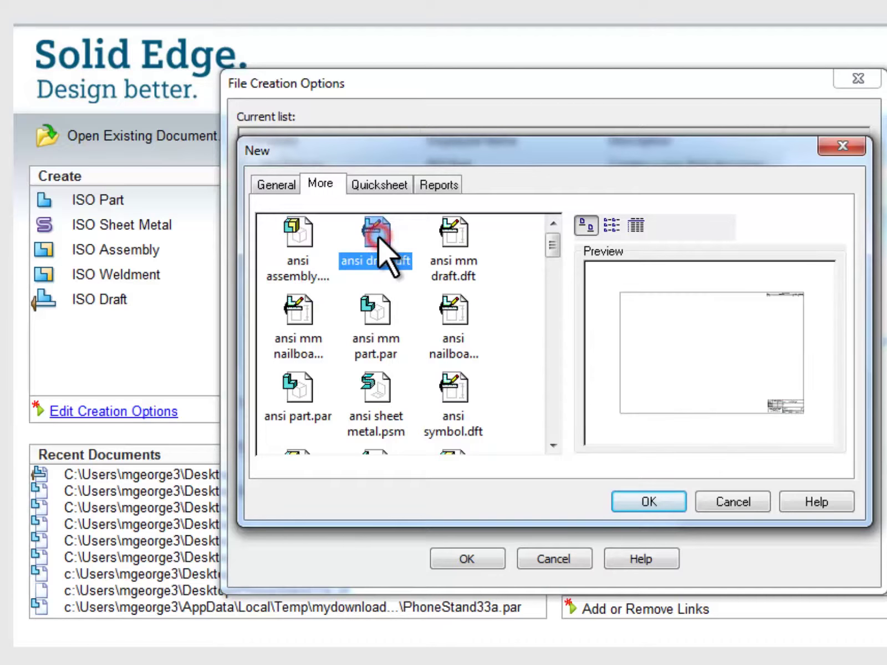
{"action": "left_click", "coordinate": [644, 496]}
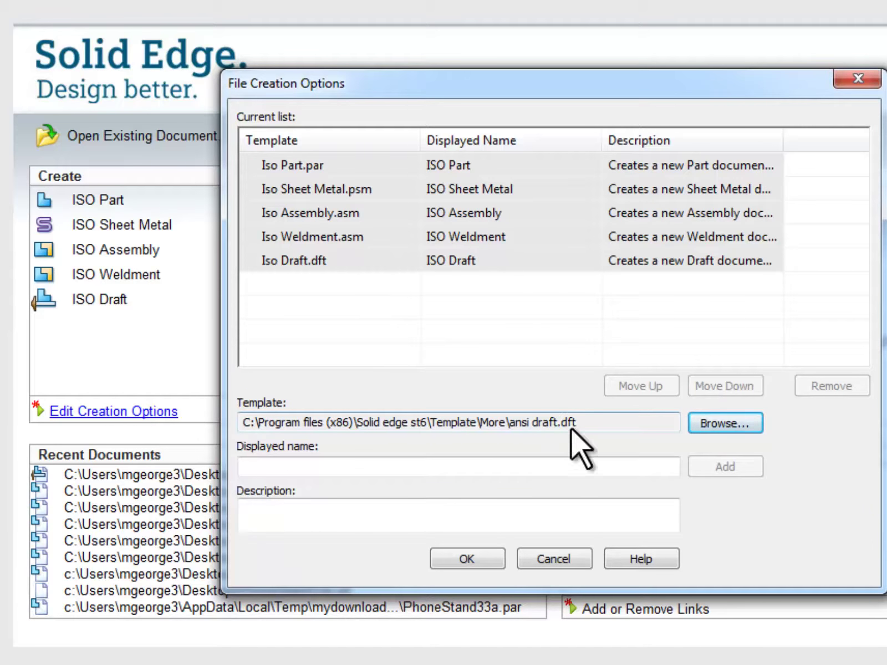
- Name the entry 'ANSI Draft', add it, and confirm the creation options
{"action": "left_click", "coordinate": [301, 468]}
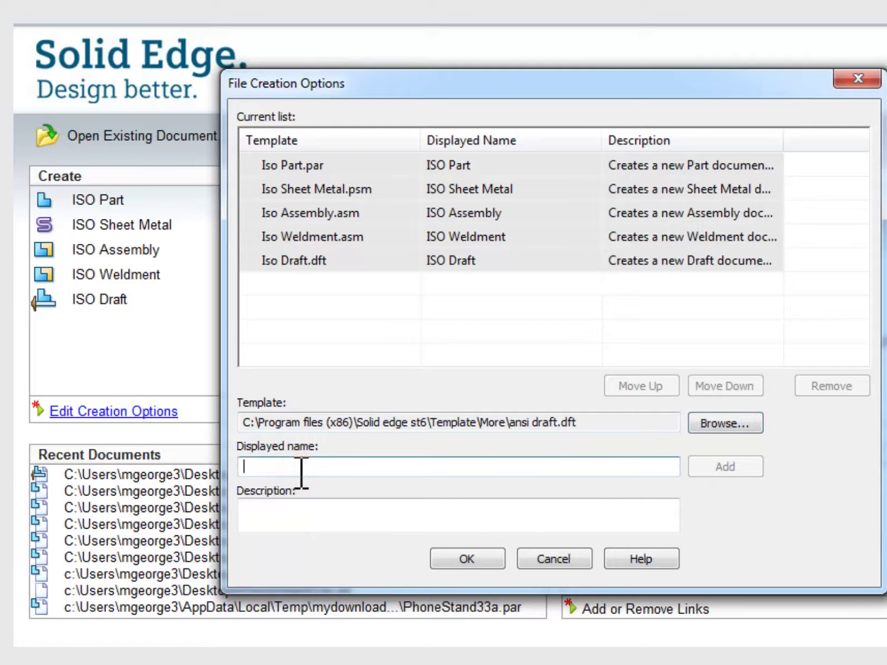
{"action": "type", "text": "AN"}
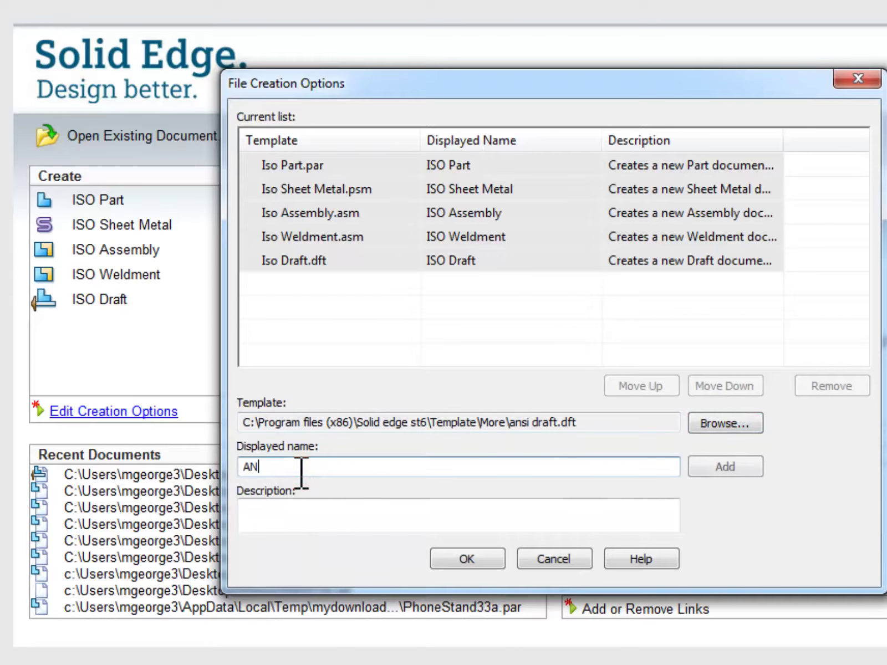
{"action": "type", "text": "SI Draft"}
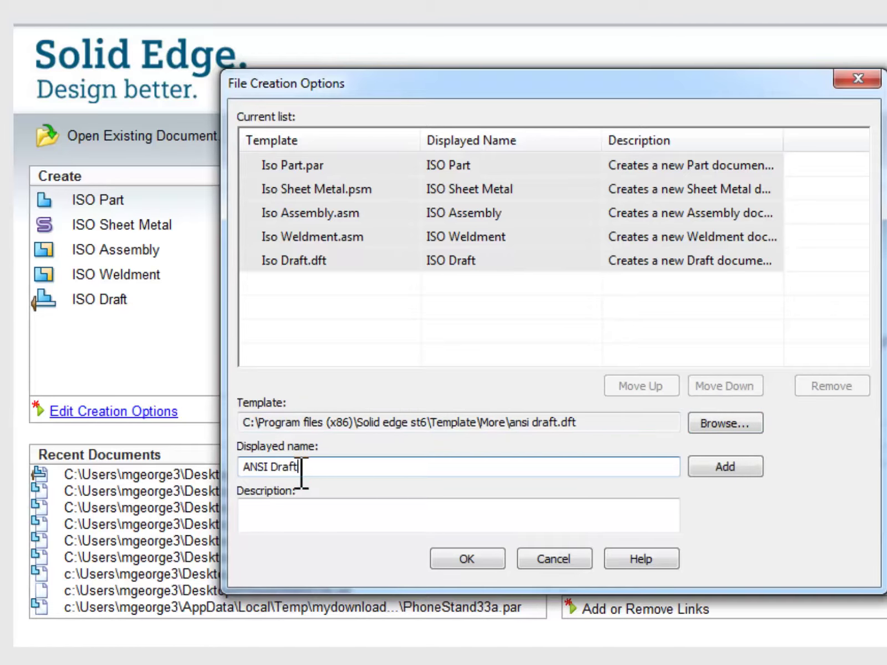
{"action": "left_click", "coordinate": [724, 467]}
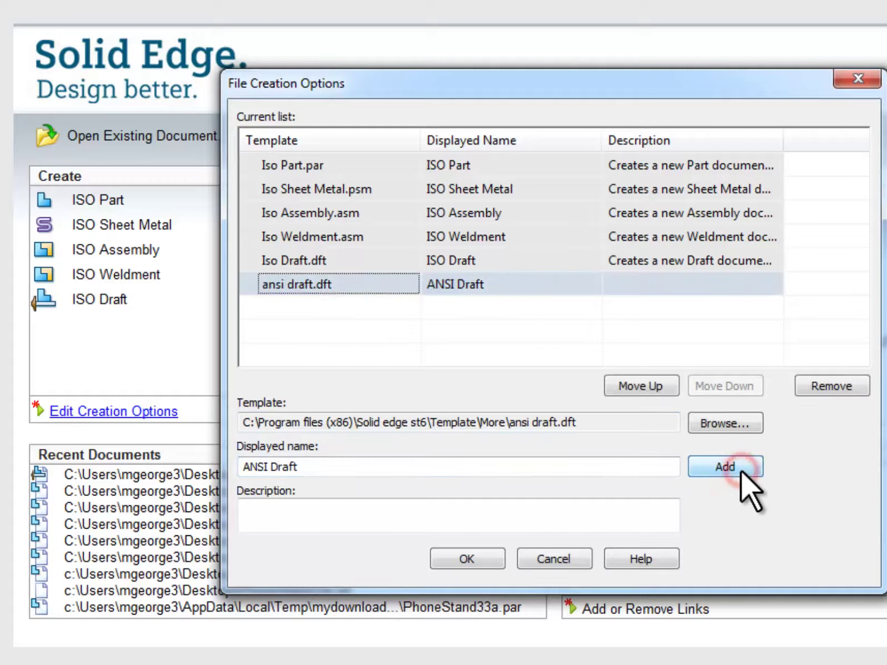
{"action": "left_click", "coordinate": [474, 557]}
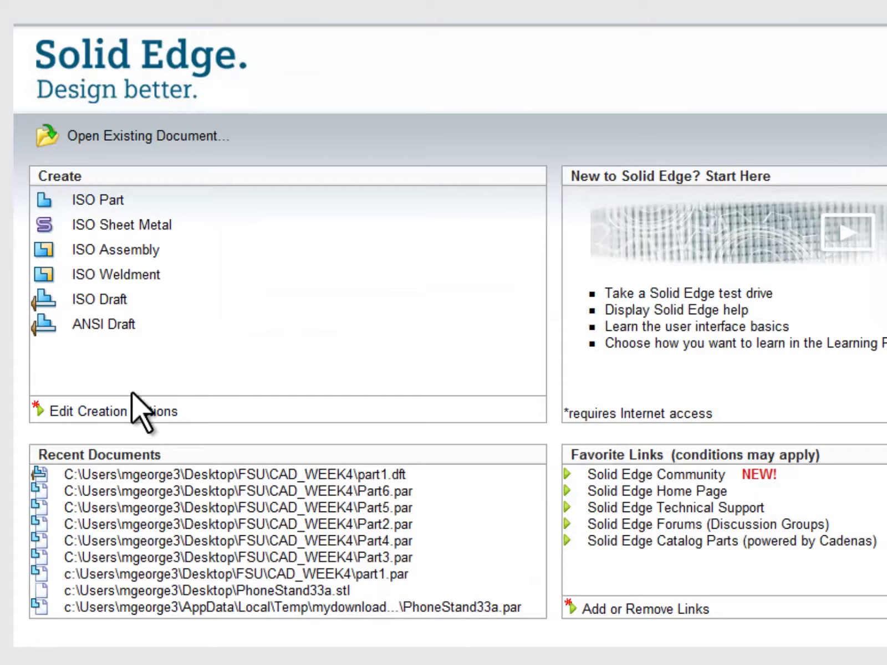
- Reopen creation options and browse the More tab's ANSI templates for another entry
{"action": "left_click", "coordinate": [128, 414]}
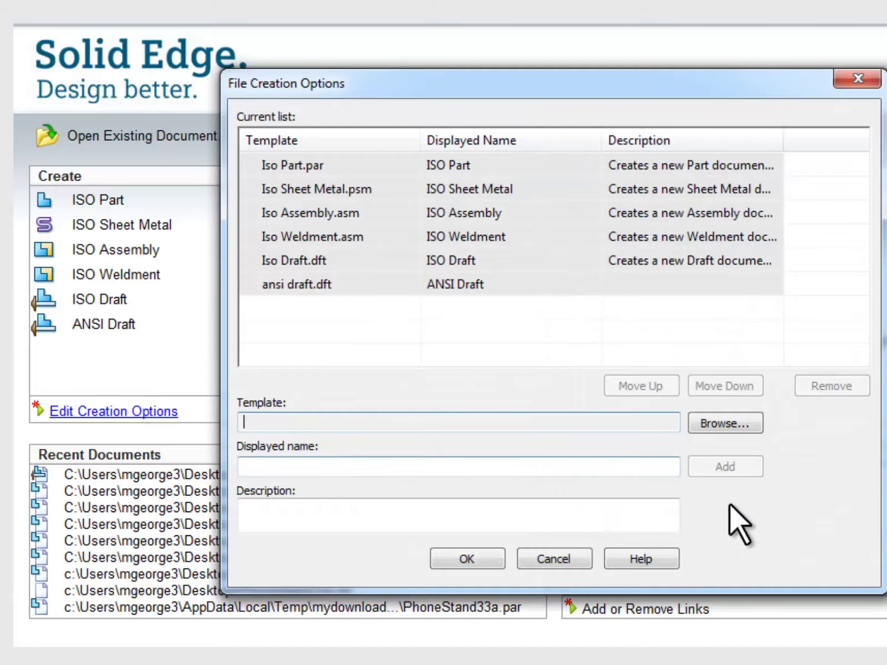
{"action": "left_click", "coordinate": [707, 418]}
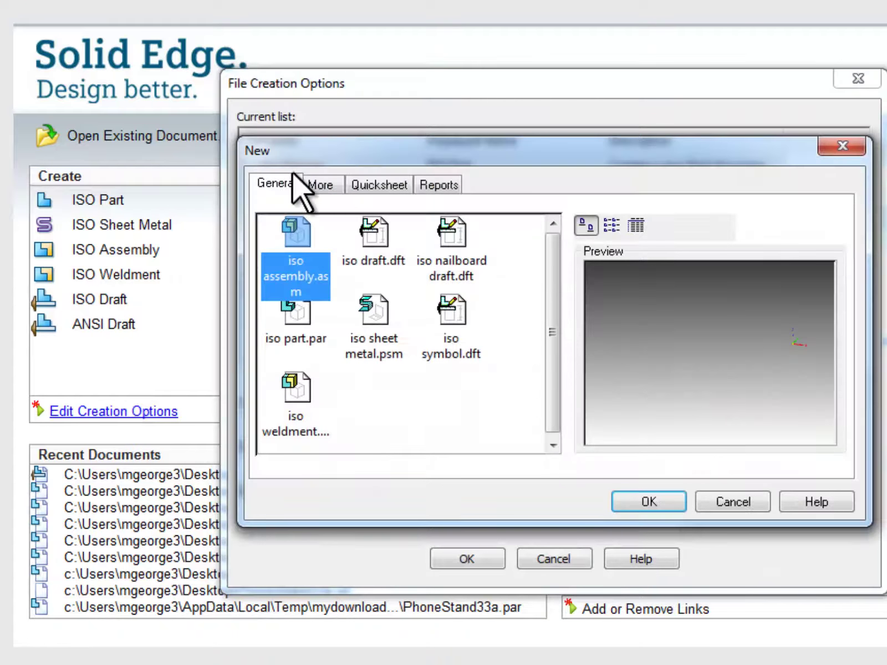
{"action": "left_click", "coordinate": [323, 181]}
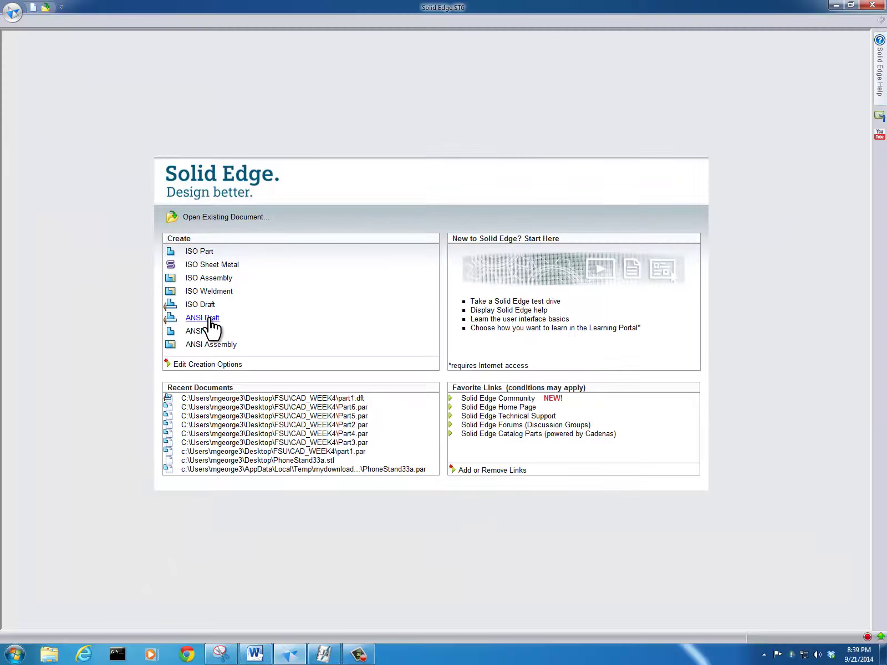
- Create a new drawing by choosing ANSI Draft in the start screen's Create list
{"action": "left_click", "coordinate": [209, 318]}
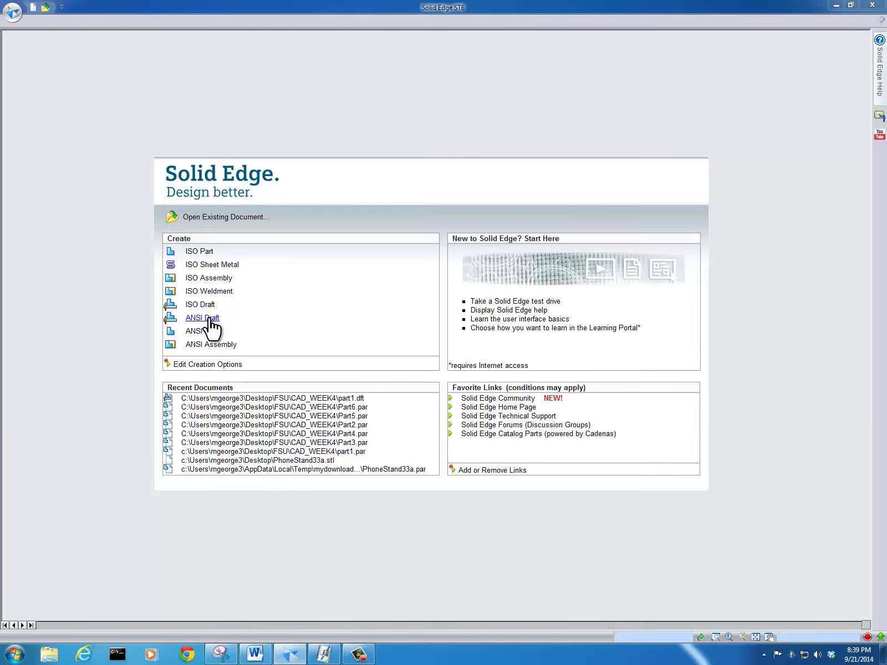